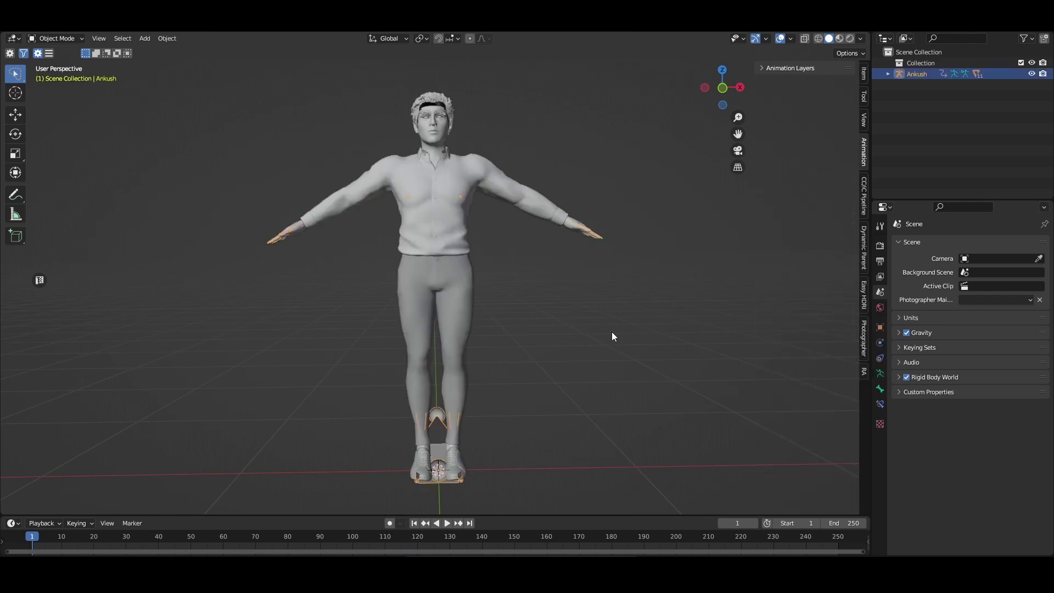
Step: Select all objects after importing the Ankush_Rigify.001 rig and its metarig
key("a")
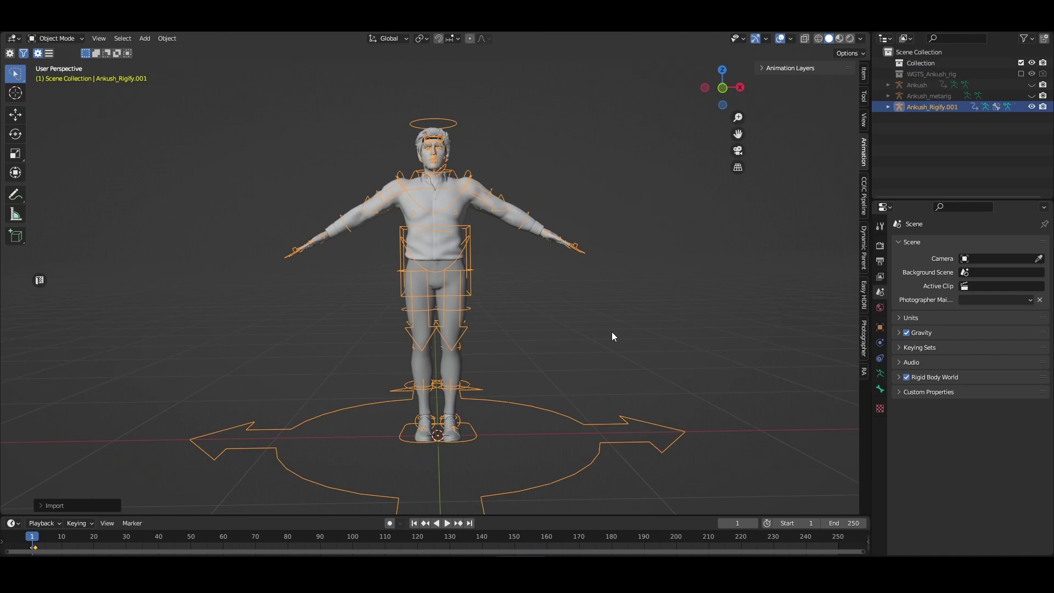
scroll(612, 332, "up", 4)
scroll(612, 332, "down", 4)
scroll(613, 331, "up", 3)
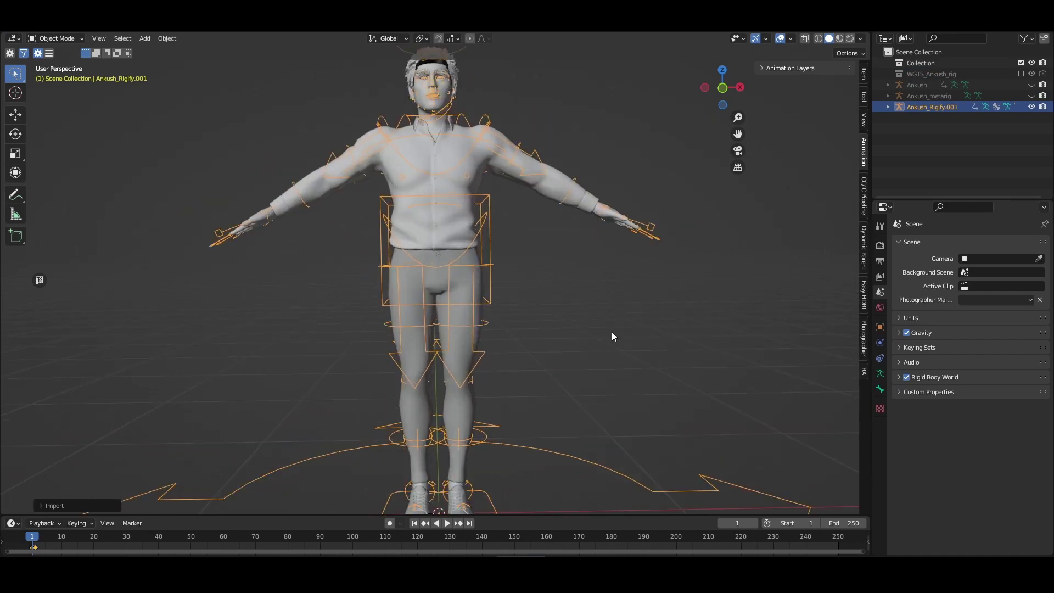
scroll(612, 333, "down", 1)
Step: Orbit the view to an oblique angle framing the character's left arm and hand
mouse_move(717, 332)
middle_mouse_down()
mouse_move(660, 359)
mouse_move(707, 338)
middle_mouse_up()
scroll(683, 340, "up", 2)
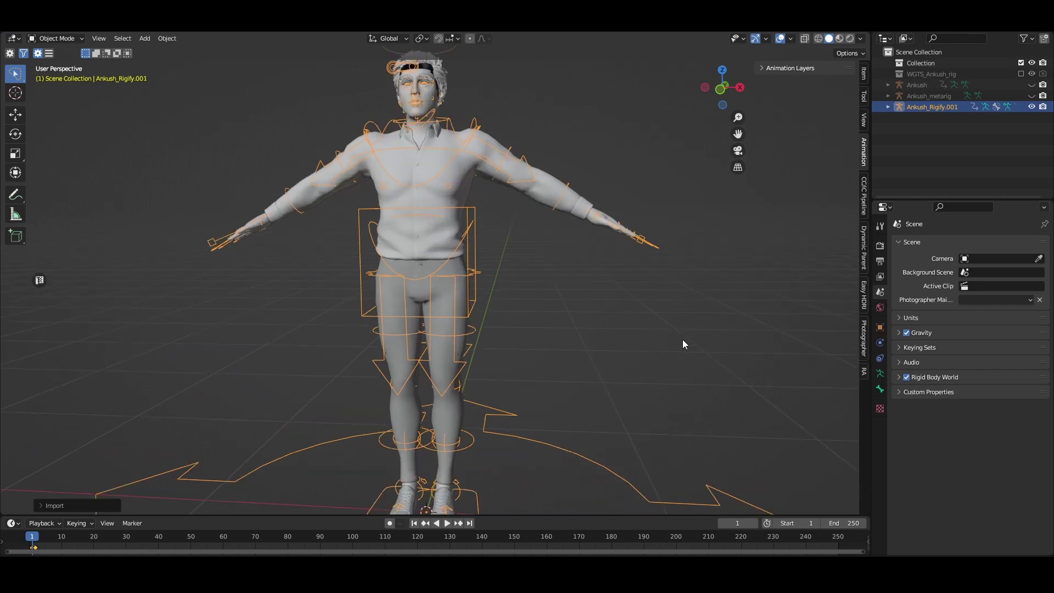
scroll(682, 339, "down", 2)
mouse_move(566, 366)
middle_mouse_down()
mouse_move(457, 363)
mouse_move(576, 359)
mouse_move(577, 370)
middle_mouse_up()
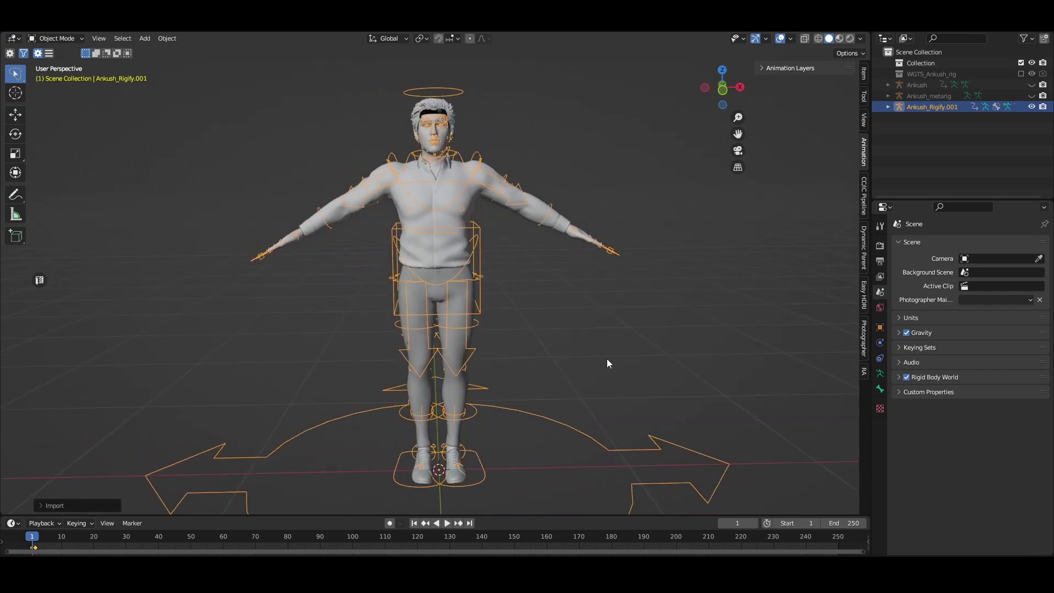
scroll(535, 291, "down", 2)
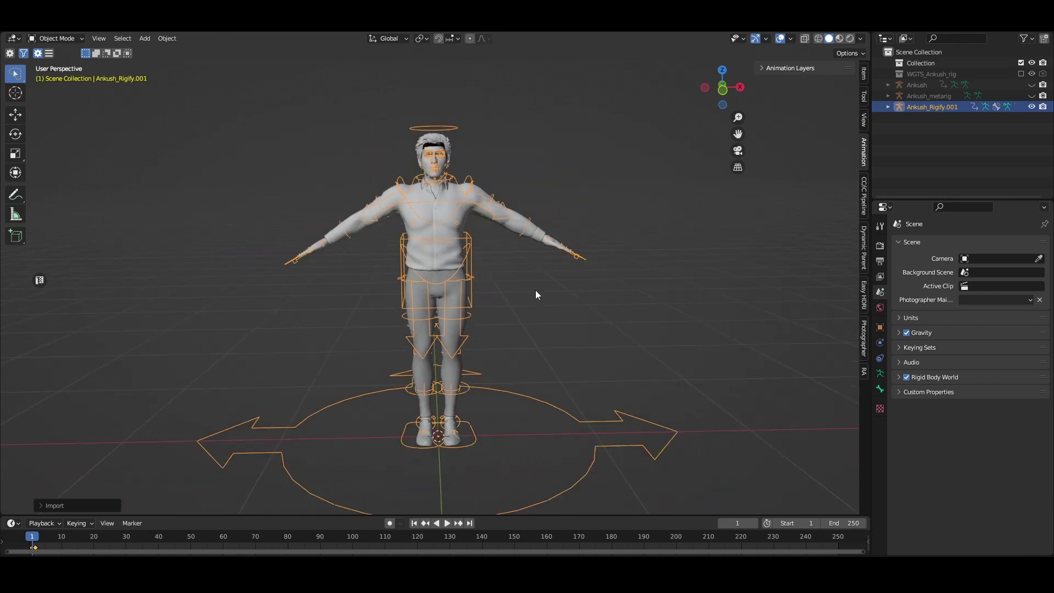
middle_click_drag(685, 319, 625, 332)
scroll(627, 318, "up", 3)
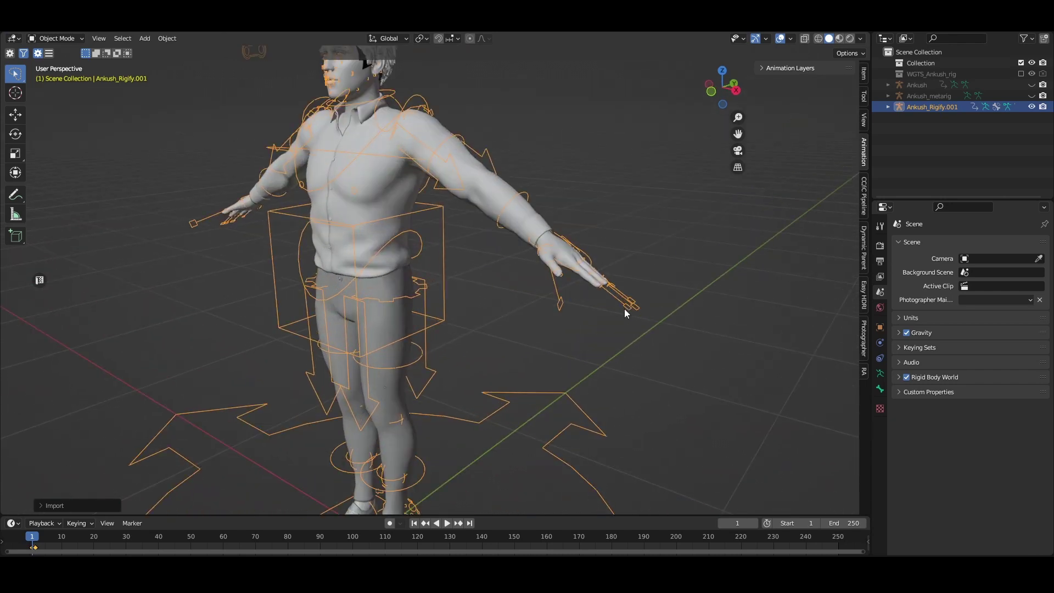
scroll(664, 341, "down", 2)
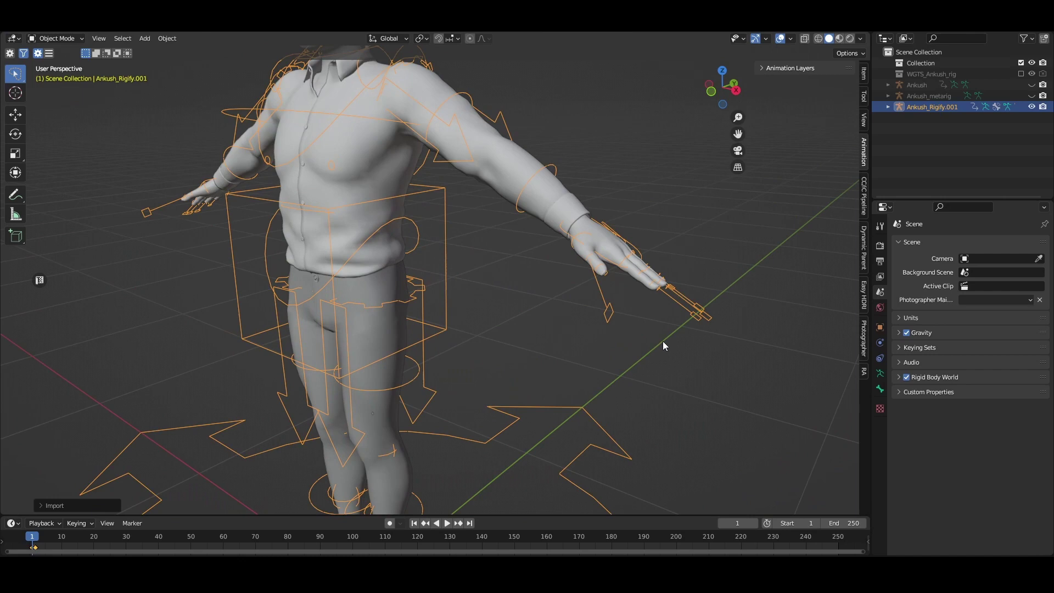
scroll(663, 341, "up", 2)
middle_click_drag(672, 293, 657, 292)
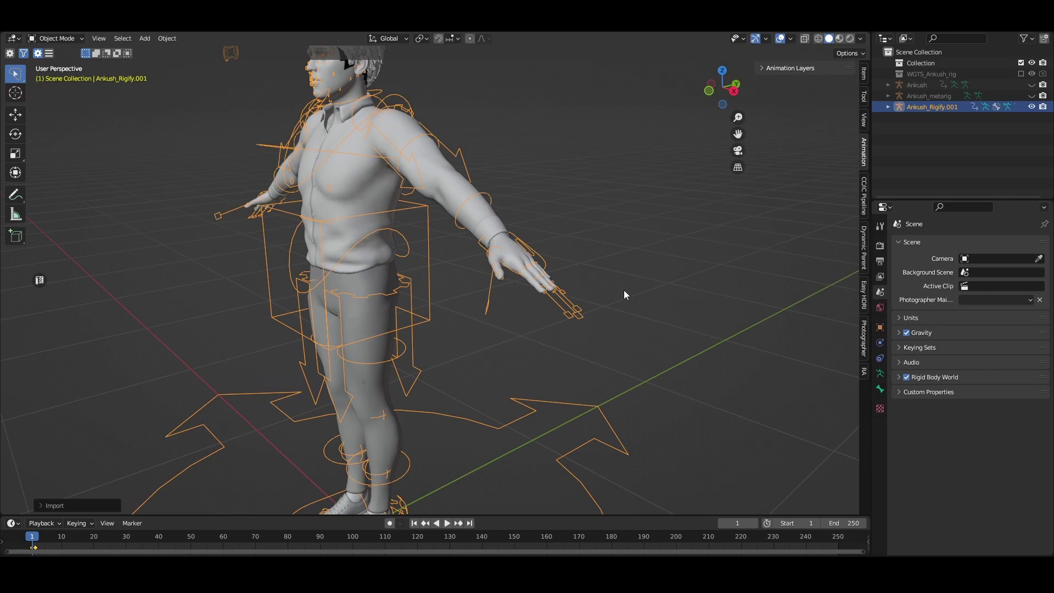
Step: Put the Ankush rig in Pose Mode and lasso-select the left hand's finger controls
left_click(56, 38)
left_click(51, 76)
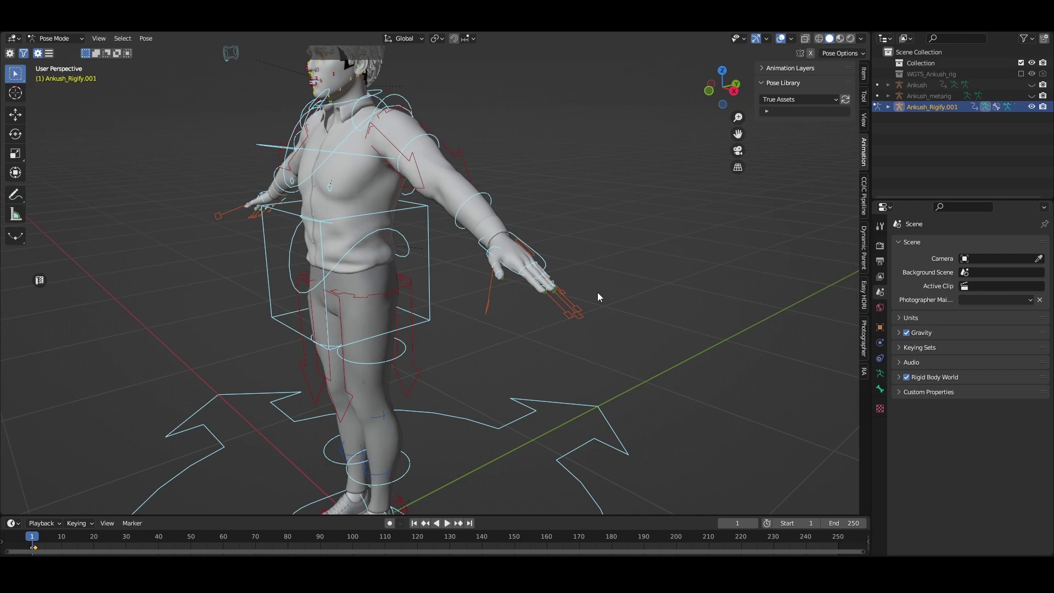
left_click(15, 74)
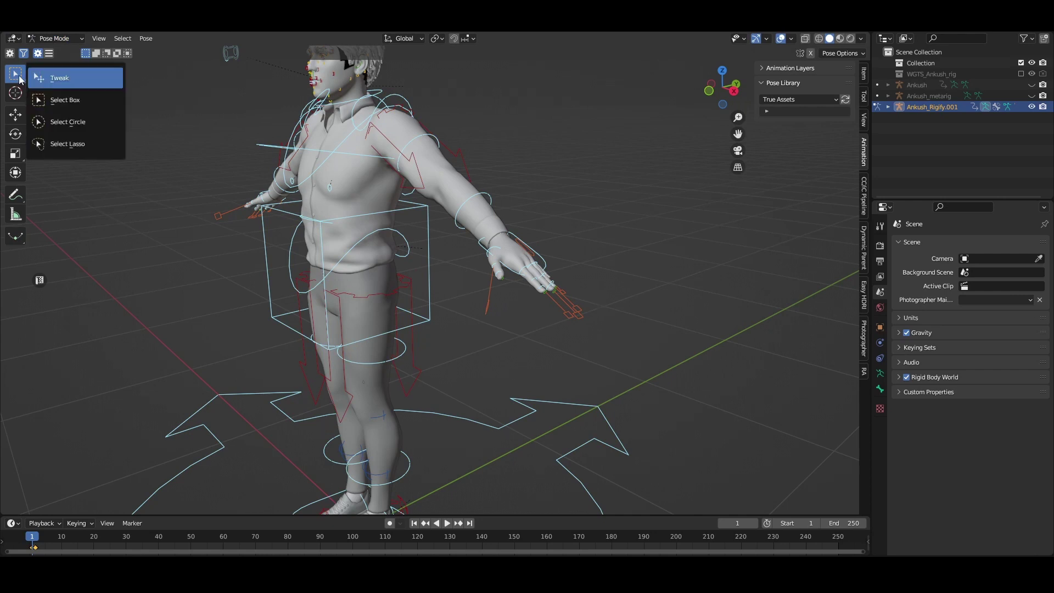
left_click(15, 75)
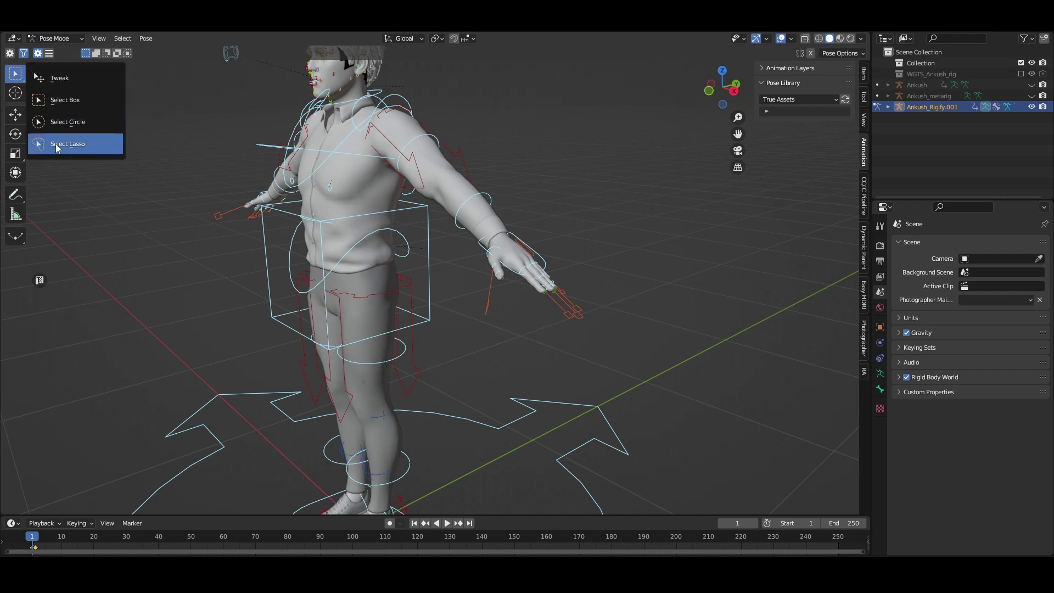
mouse_move(588, 303)
left_mouse_down()
mouse_move(484, 326)
mouse_move(616, 334)
left_mouse_up()
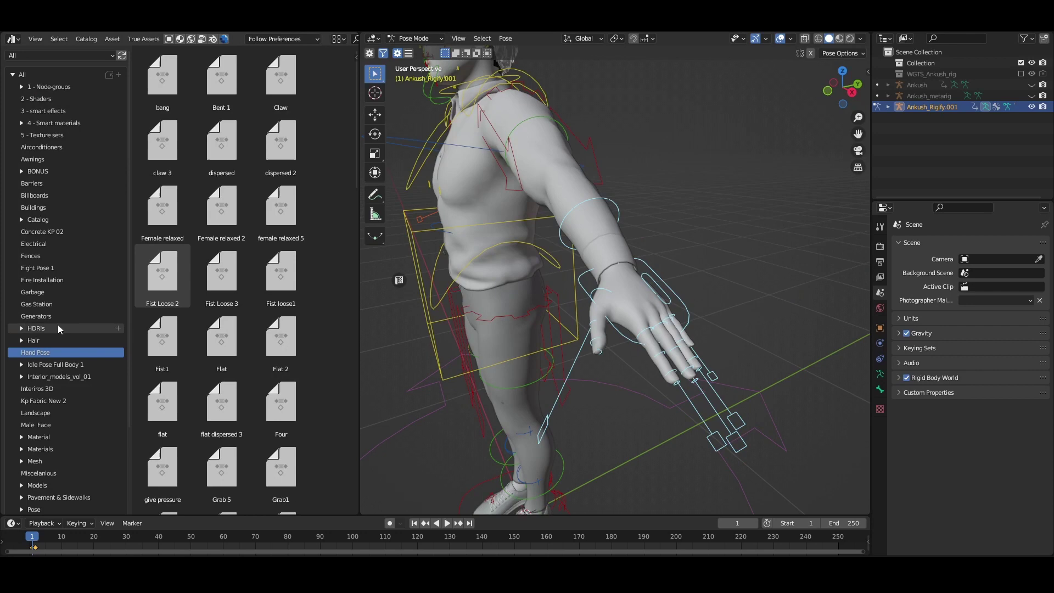
mouse_move(66, 352)
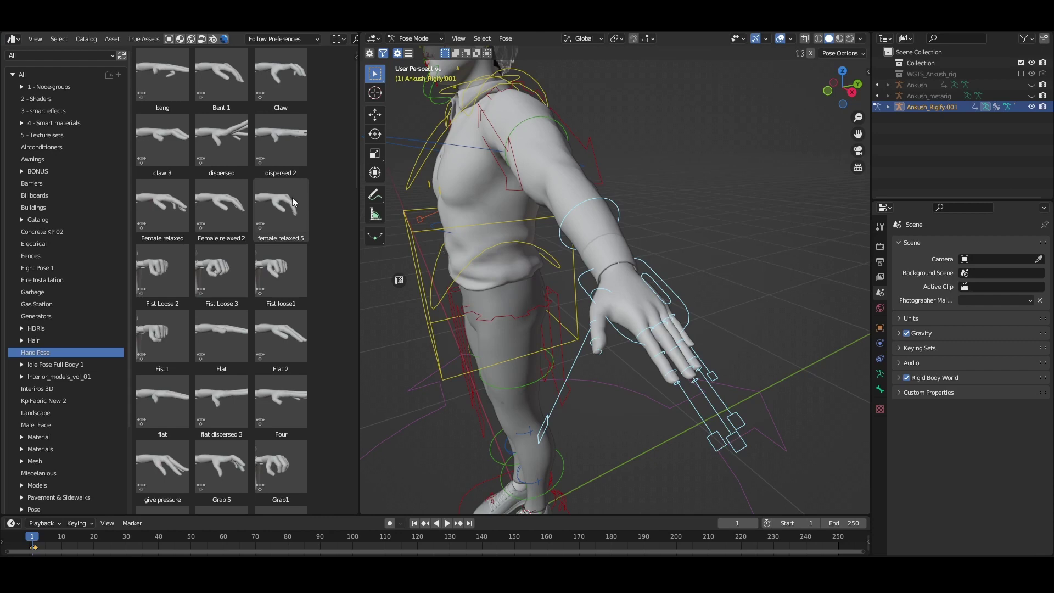
scroll(221, 129, "down", 3)
scroll(222, 130, "down", 3)
scroll(222, 129, "down", 2)
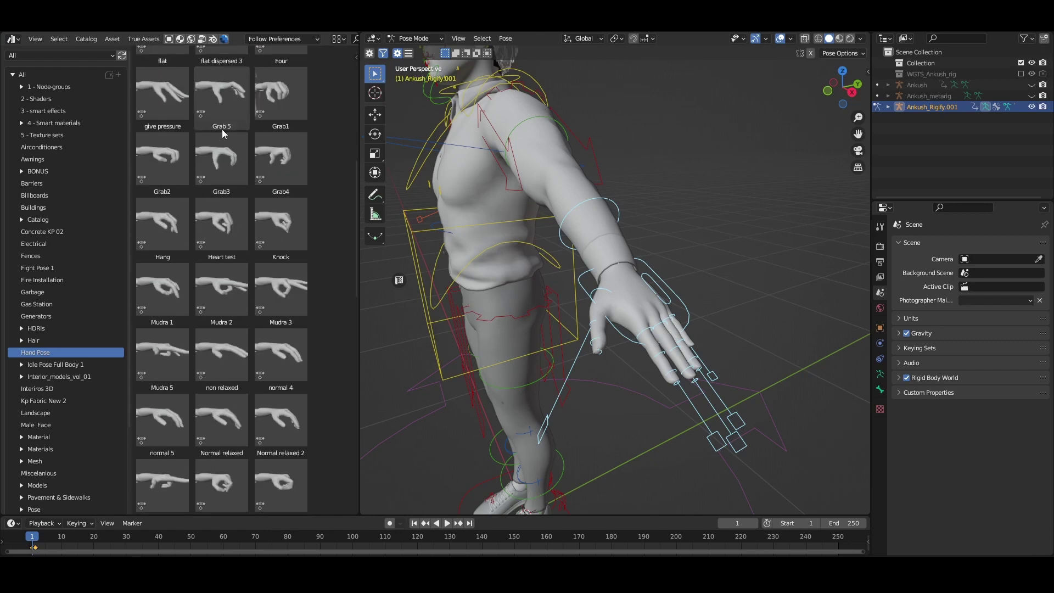
scroll(222, 129, "down", 3)
scroll(222, 129, "down", 3)
scroll(221, 129, "down", 3)
scroll(221, 130, "down", 2)
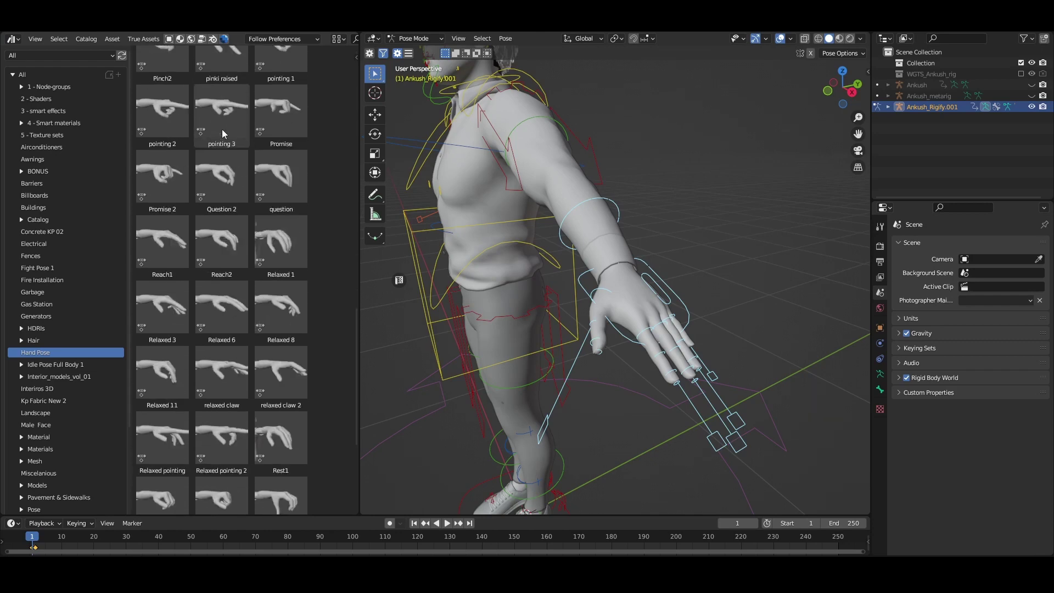
scroll(222, 129, "down", 2)
scroll(222, 130, "down", 1)
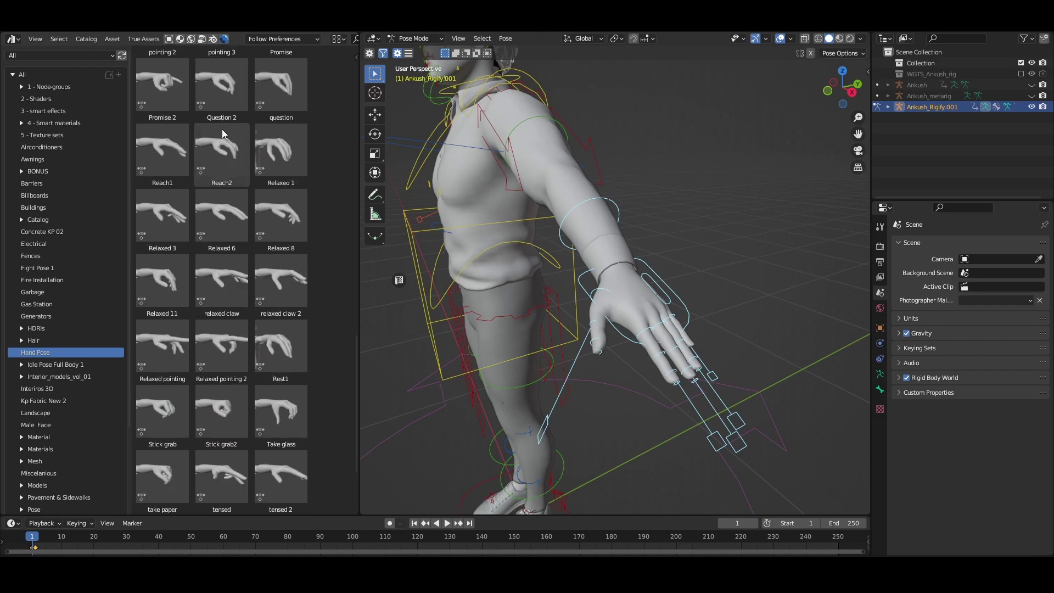
scroll(221, 130, "up", 2)
scroll(222, 130, "up", 2)
scroll(222, 130, "up", 2)
scroll(222, 129, "up", 2)
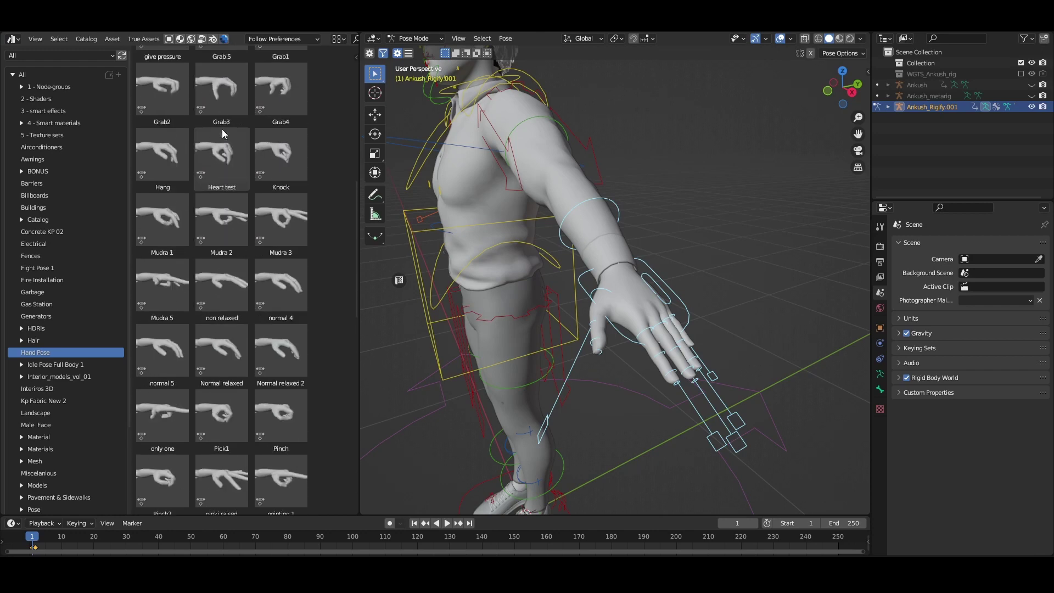
scroll(257, 237, "up", 1)
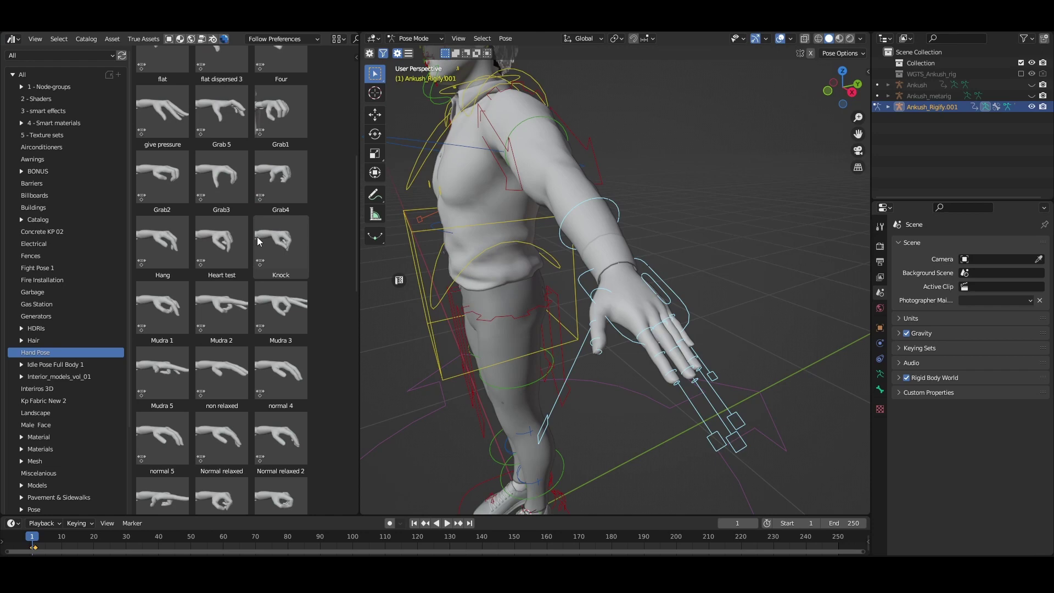
scroll(257, 237, "up", 2)
scroll(257, 236, "up", 1)
scroll(257, 237, "up", 1)
scroll(258, 237, "up", 1)
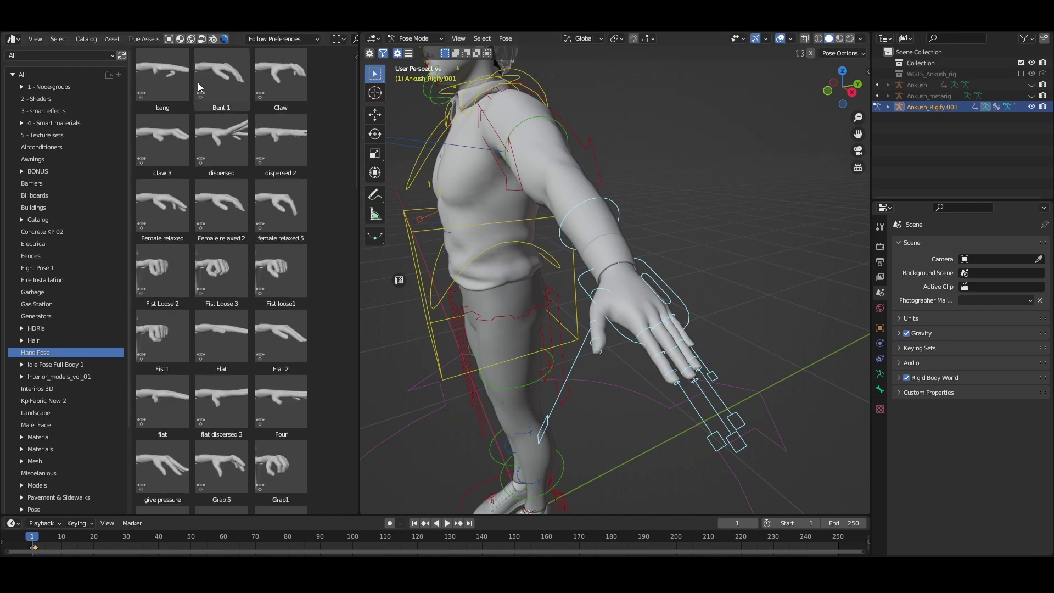
Step: Apply the bang, Bent 1, Claw, Flat 2 and Fist Loose 2 hand poses
left_click(167, 74)
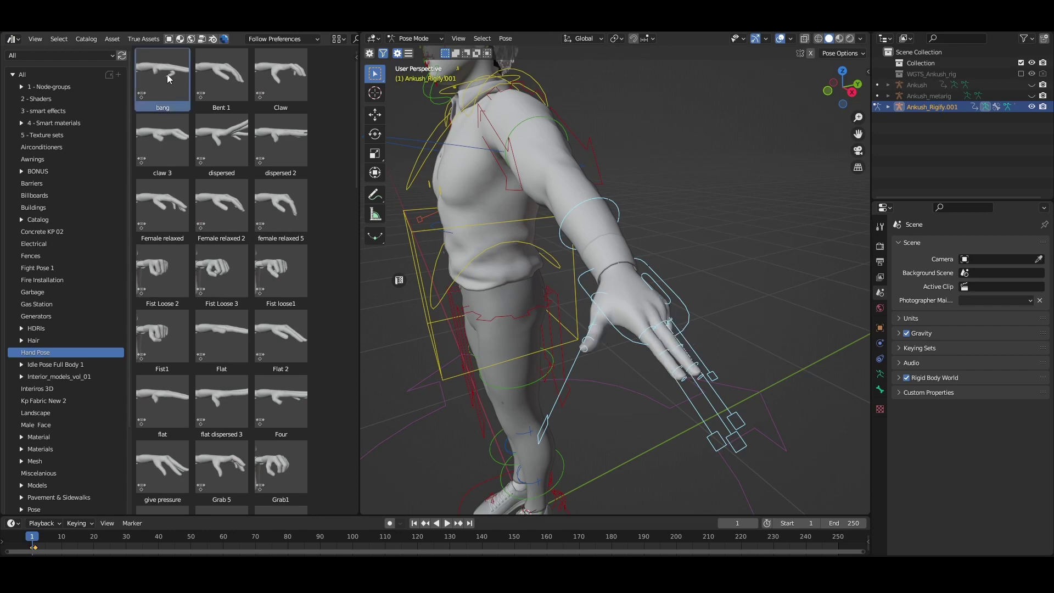
mouse_move(748, 258)
middle_mouse_down()
mouse_move(711, 262)
mouse_move(748, 245)
mouse_move(754, 251)
mouse_move(741, 251)
mouse_move(752, 256)
middle_mouse_up()
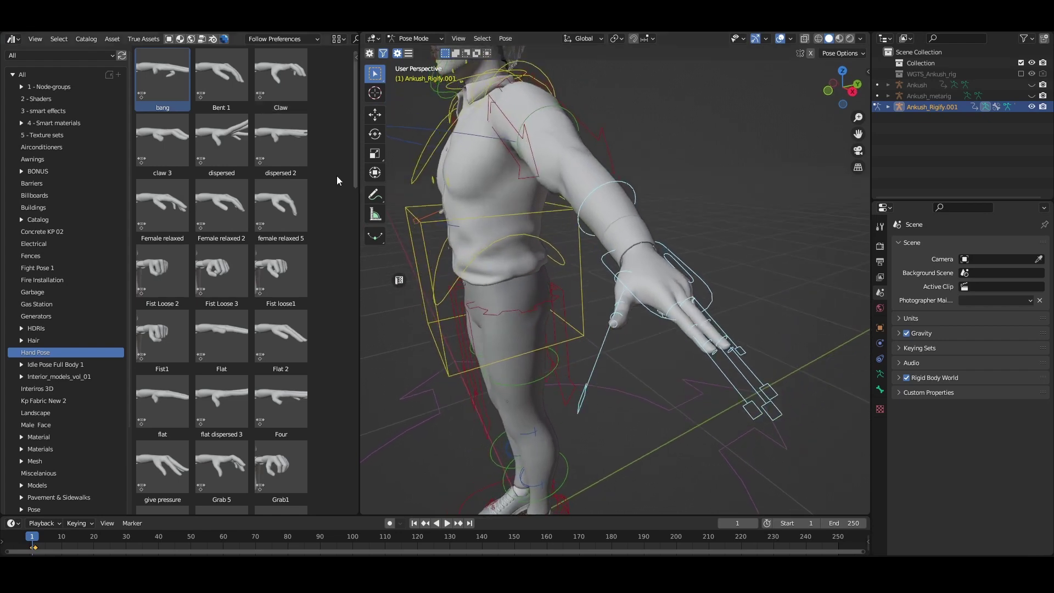
left_click(223, 79)
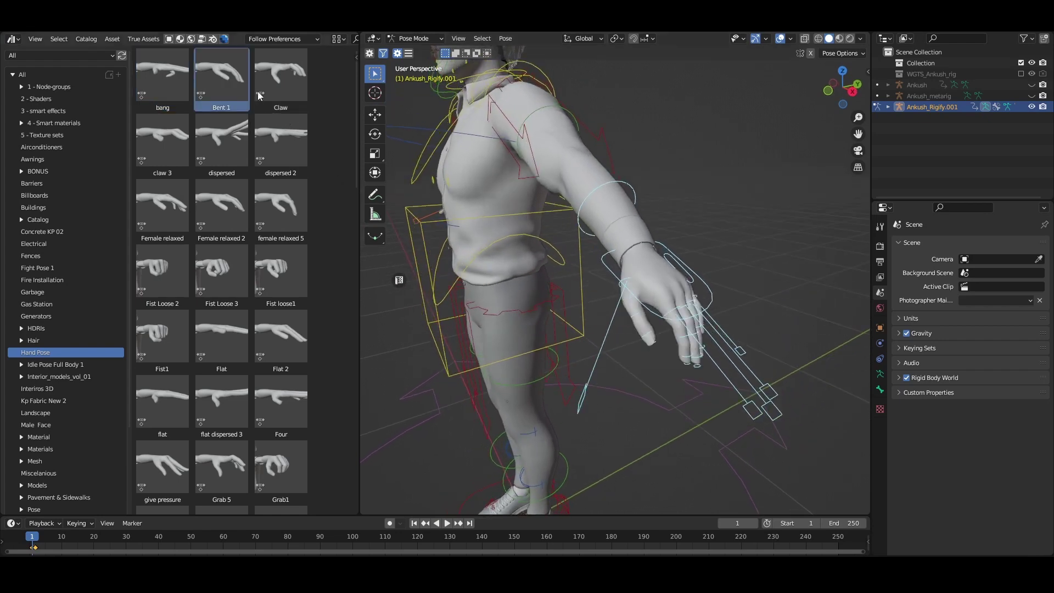
left_click(283, 80)
left_click(276, 339)
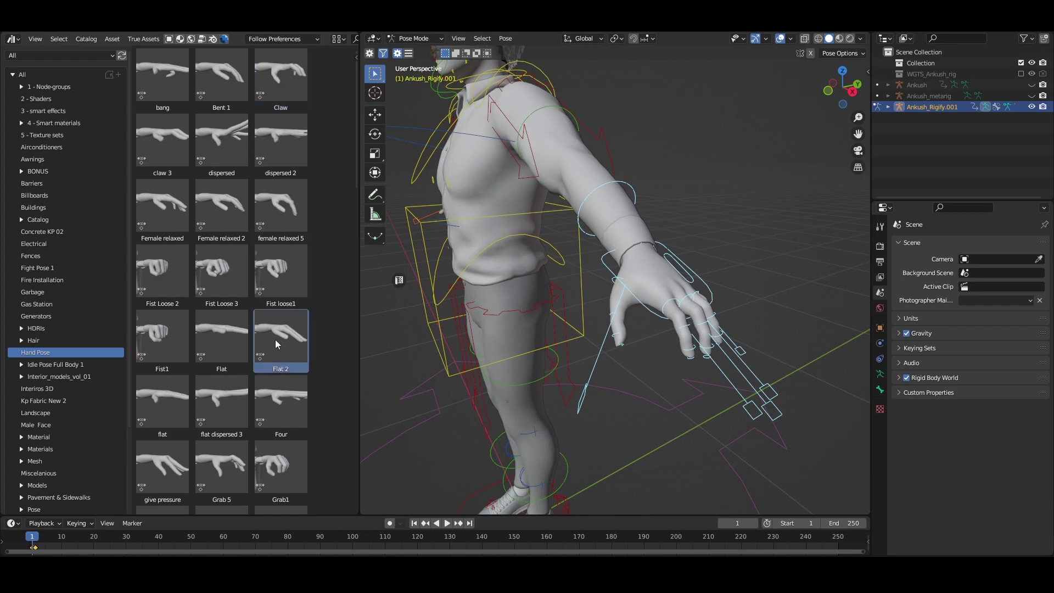
left_click(149, 266)
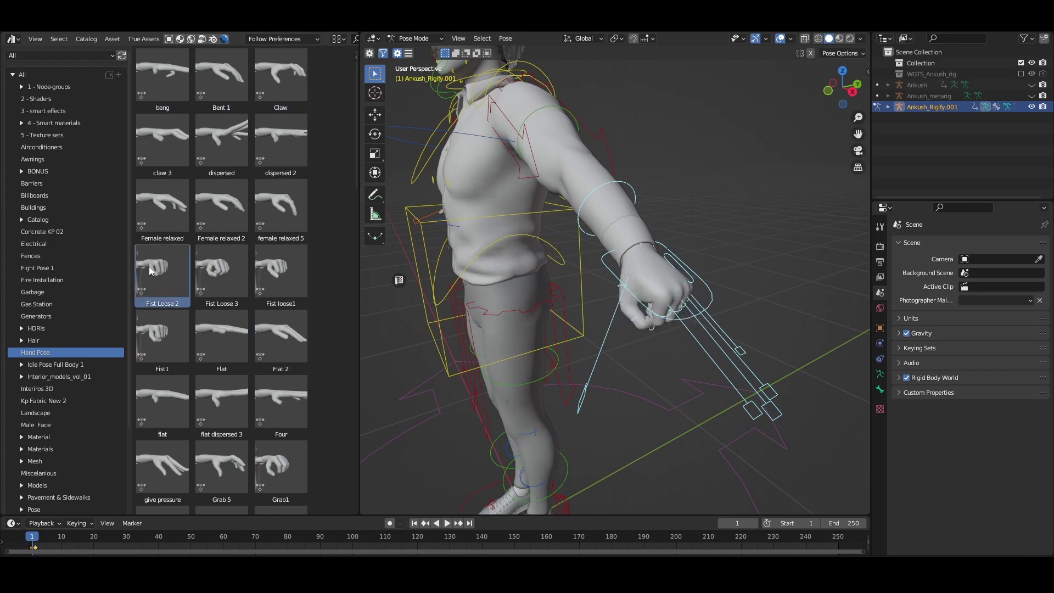
scroll(241, 306, "down", 4)
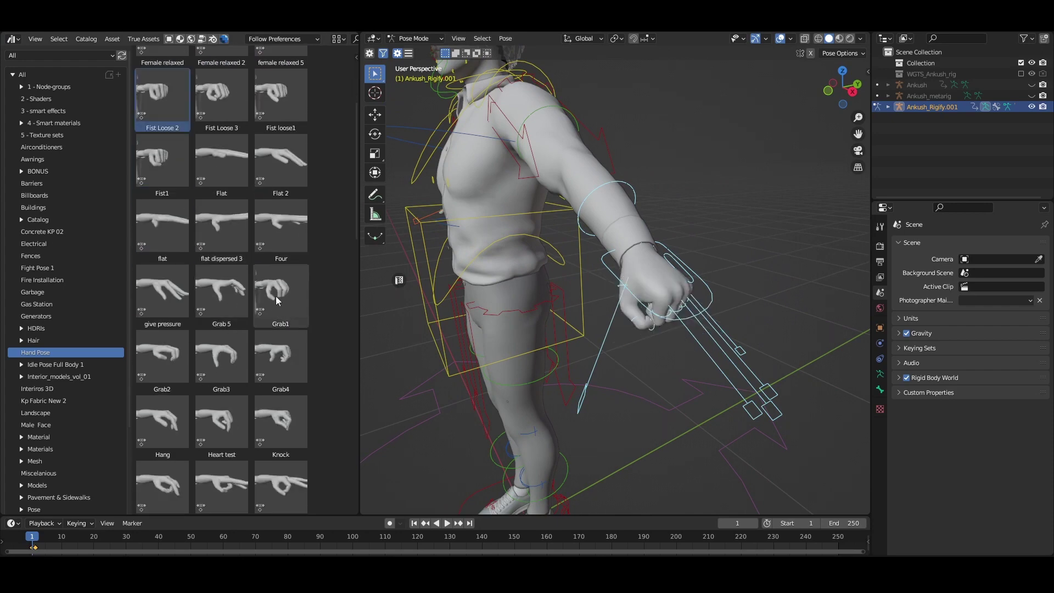
Step: Apply the Grab1, give pressure, Knock, normal 4 and Mudra 2 hand poses
left_click(277, 296)
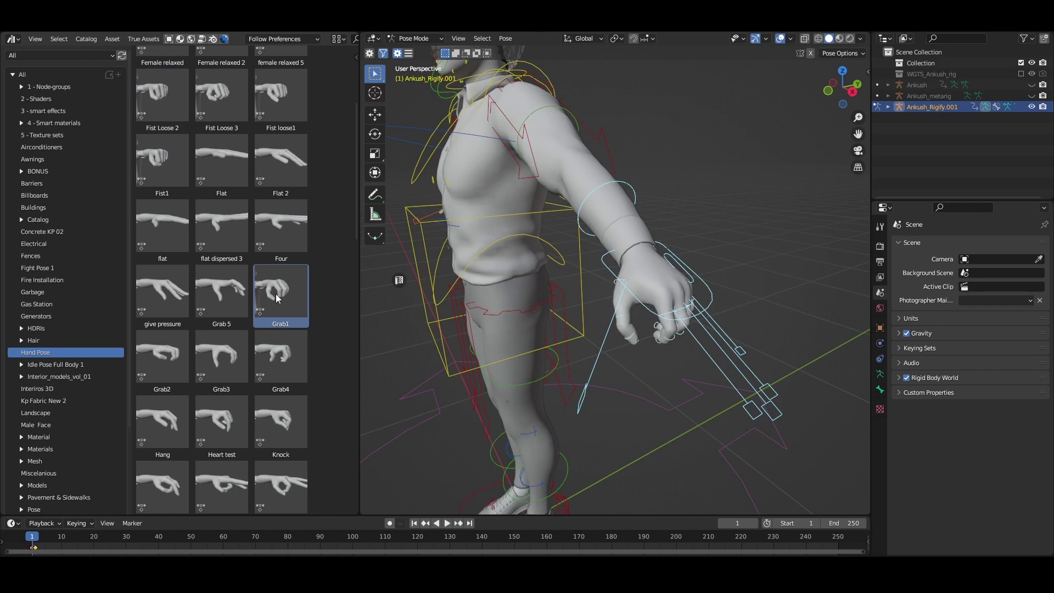
left_click(176, 298)
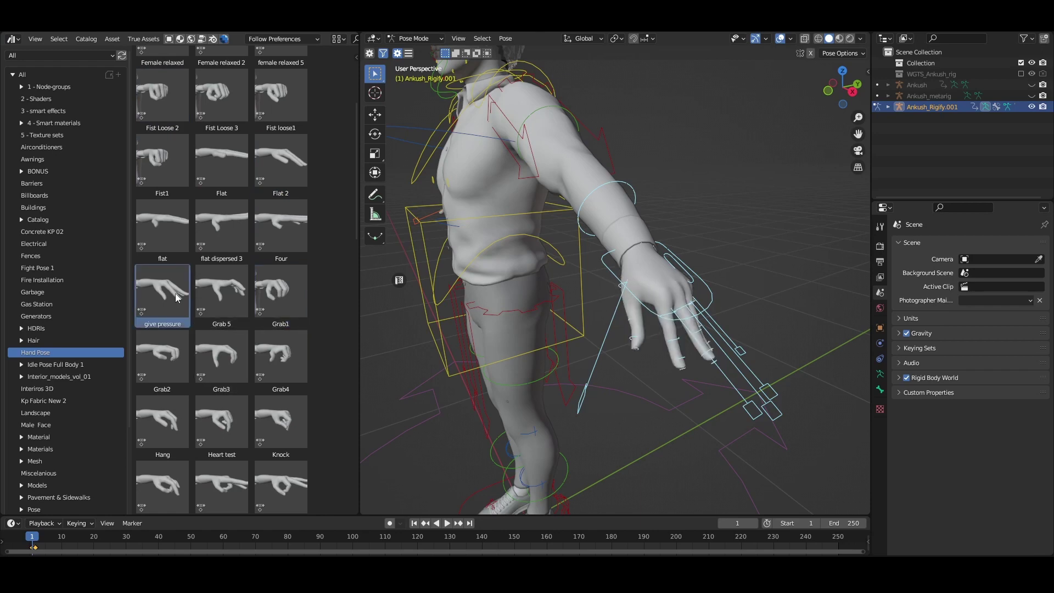
scroll(280, 346, "down", 1)
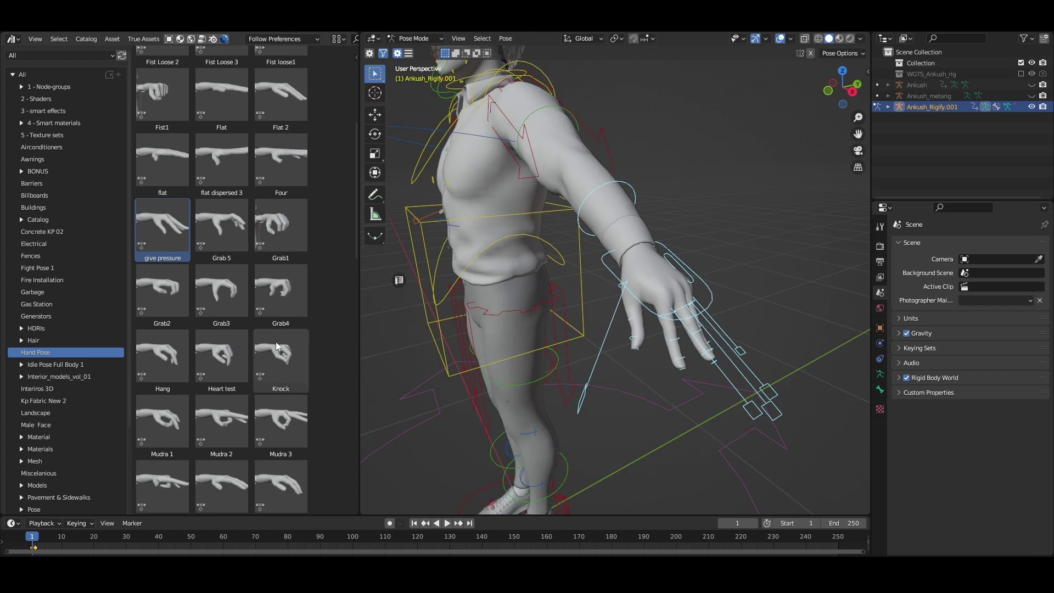
left_click(283, 358)
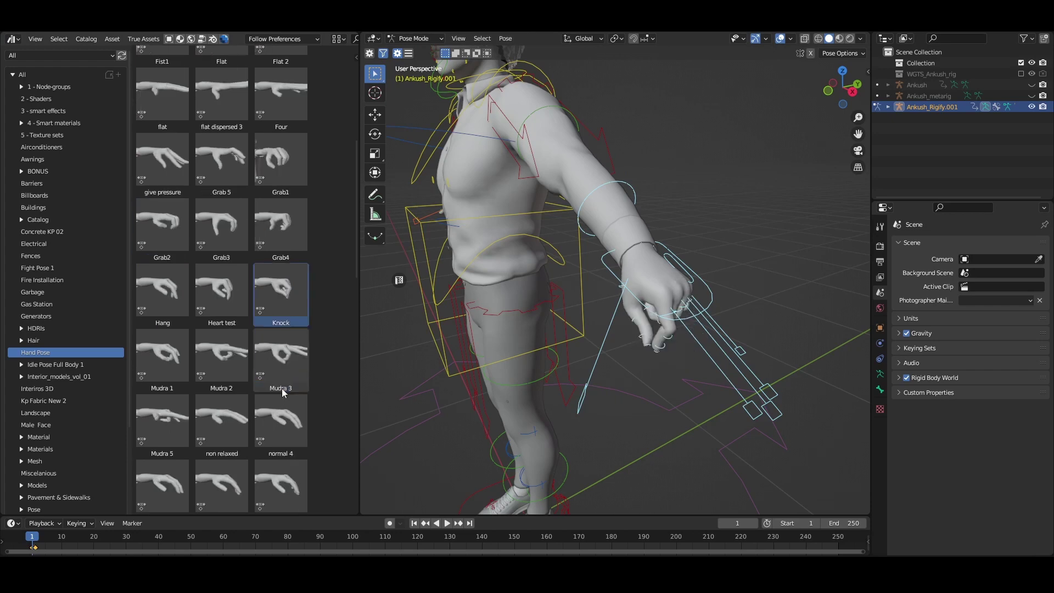
scroll(282, 388, "down", 1)
left_click(279, 402)
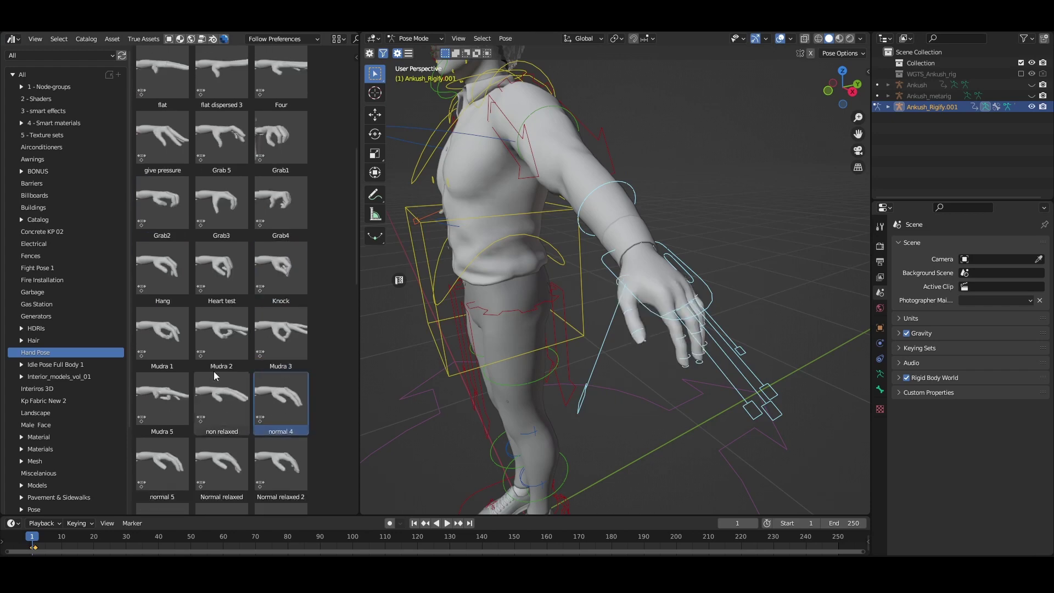
left_click(218, 328)
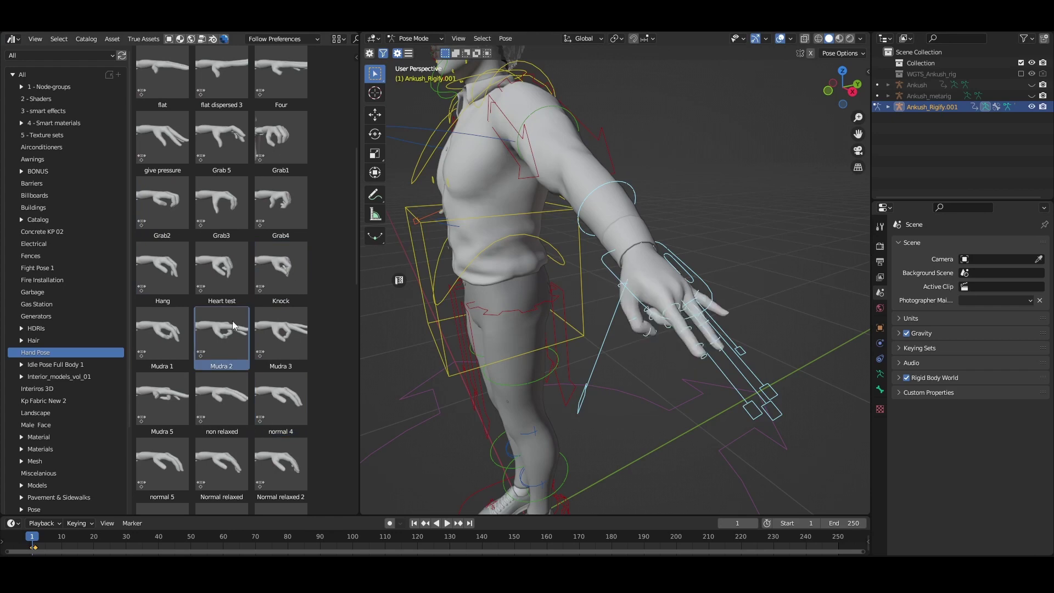
Step: Apply the Normal relaxed pose, then finish with the pointing 1 pose
mouse_move(655, 276)
middle_mouse_down()
mouse_move(683, 286)
mouse_move(664, 304)
middle_mouse_up()
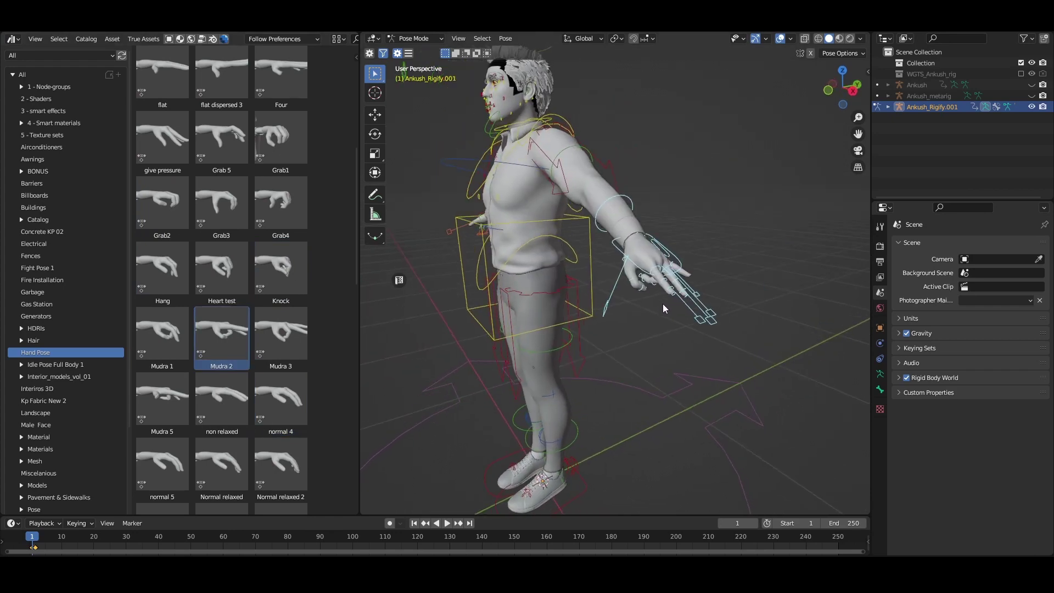
scroll(663, 304, "up", 3)
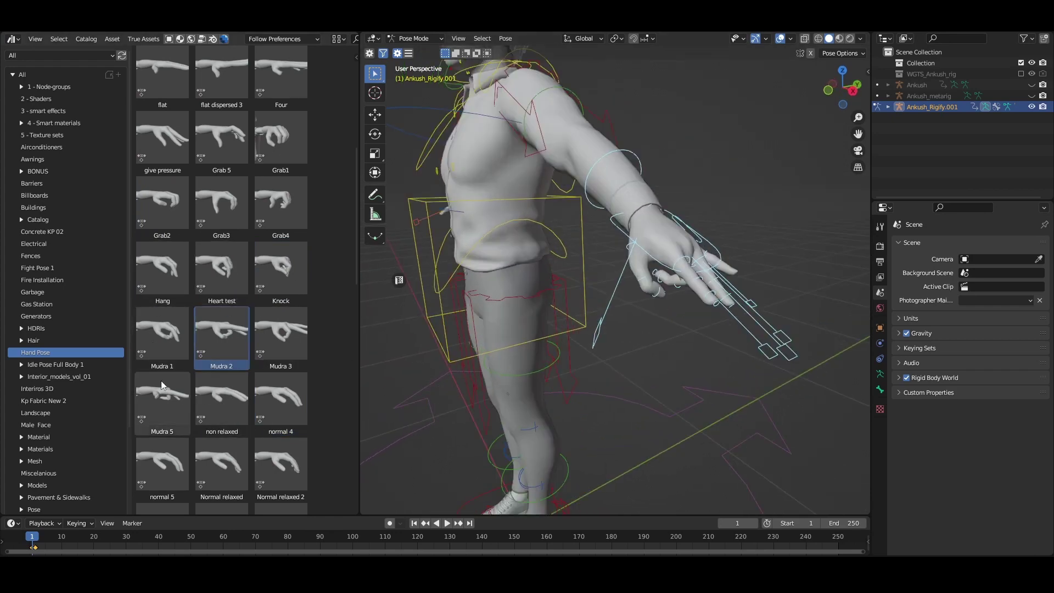
scroll(246, 352, "down", 1)
scroll(245, 352, "down", 1)
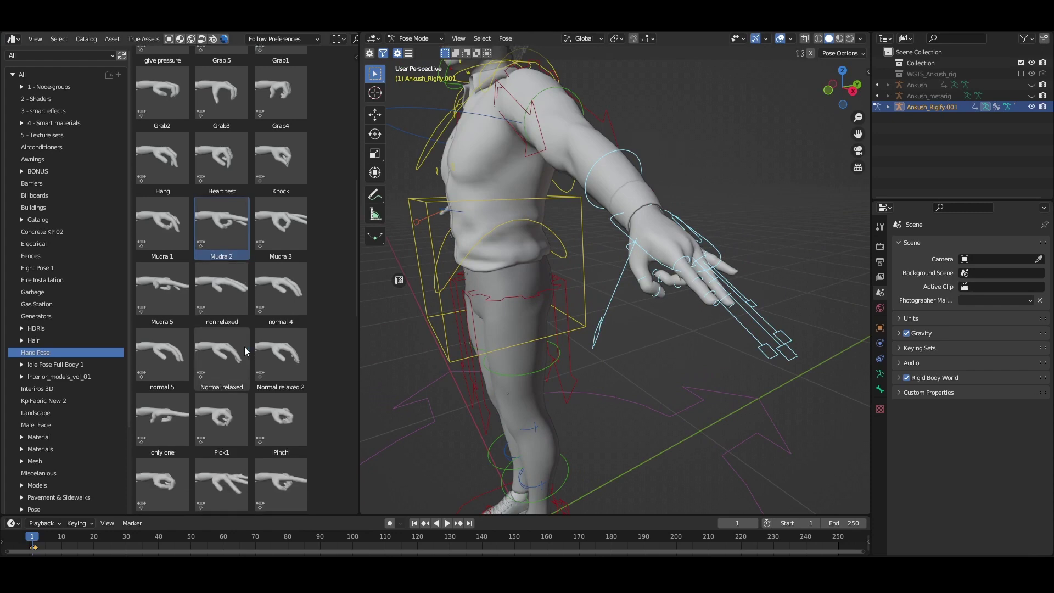
left_click(225, 355)
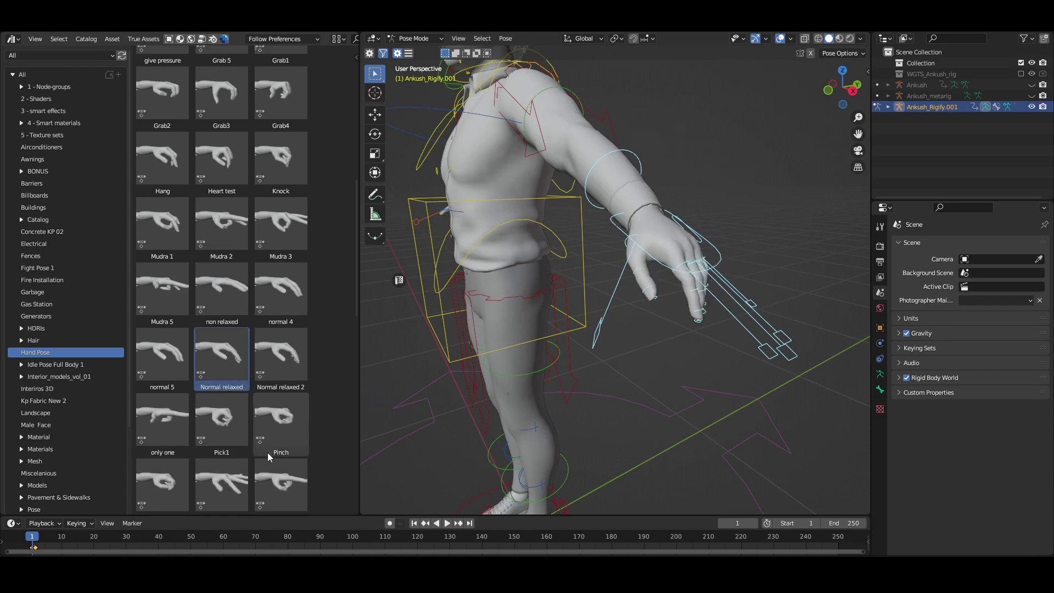
scroll(280, 482, "down", 1)
left_click(279, 483)
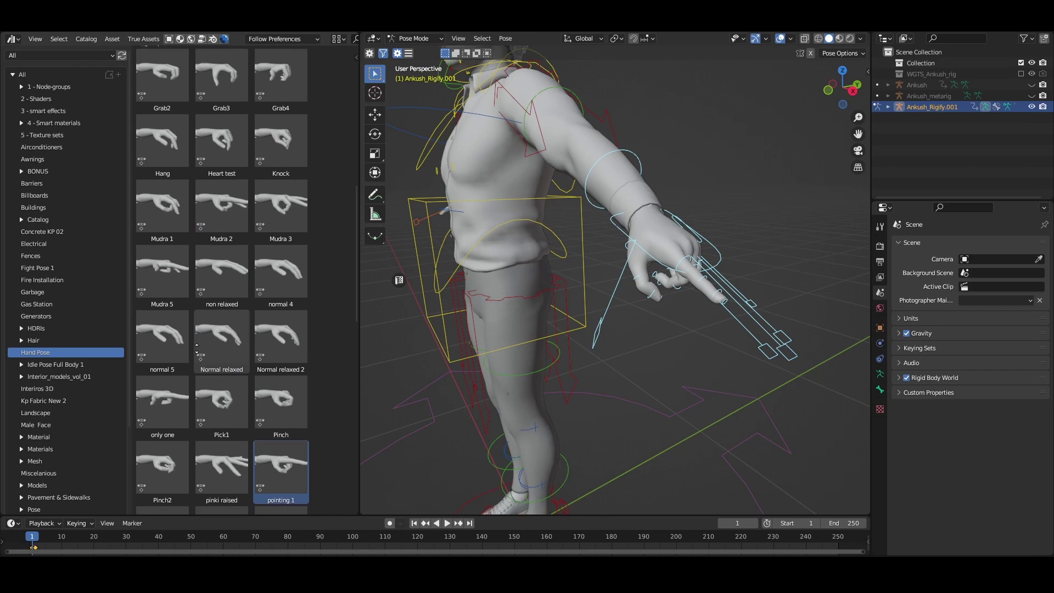
scroll(227, 365, "down", 3)
scroll(226, 330, "up", 4)
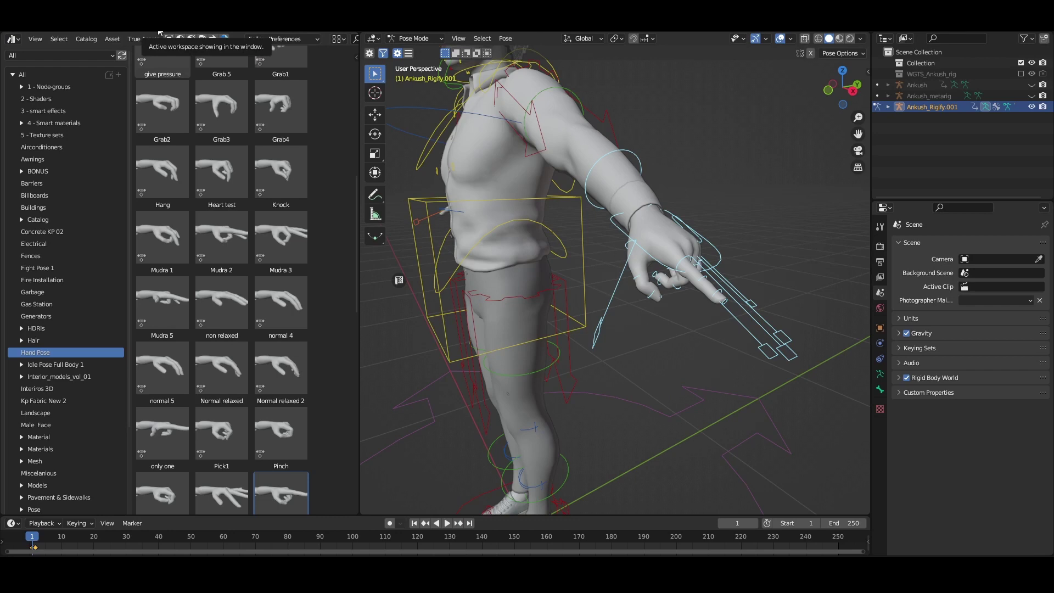
Step: Switch to the Animation workspace and set the sidebar pose source to Pose Library
left_click(160, 34)
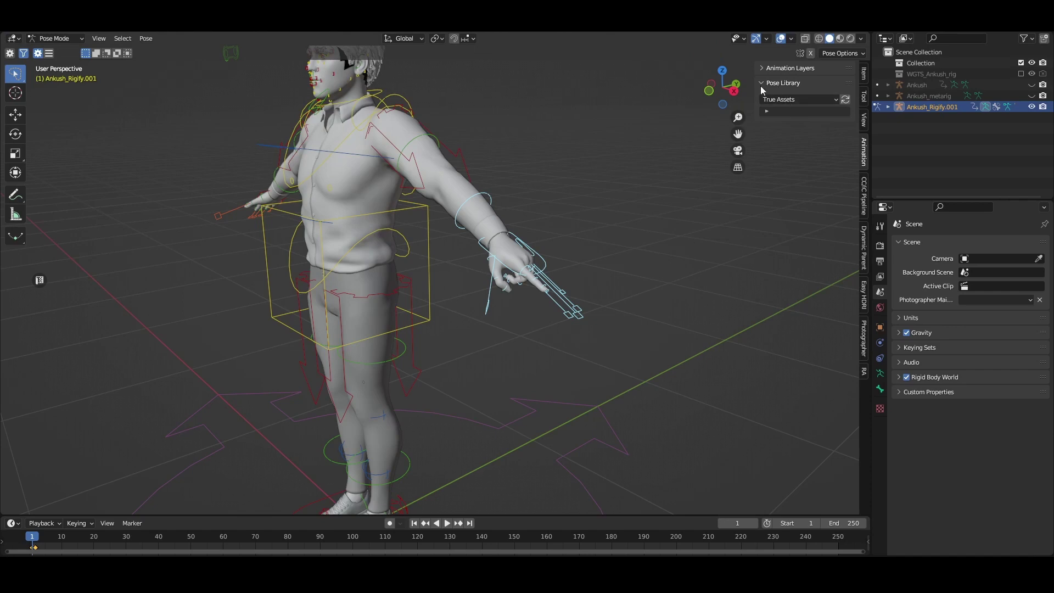
left_click(798, 99)
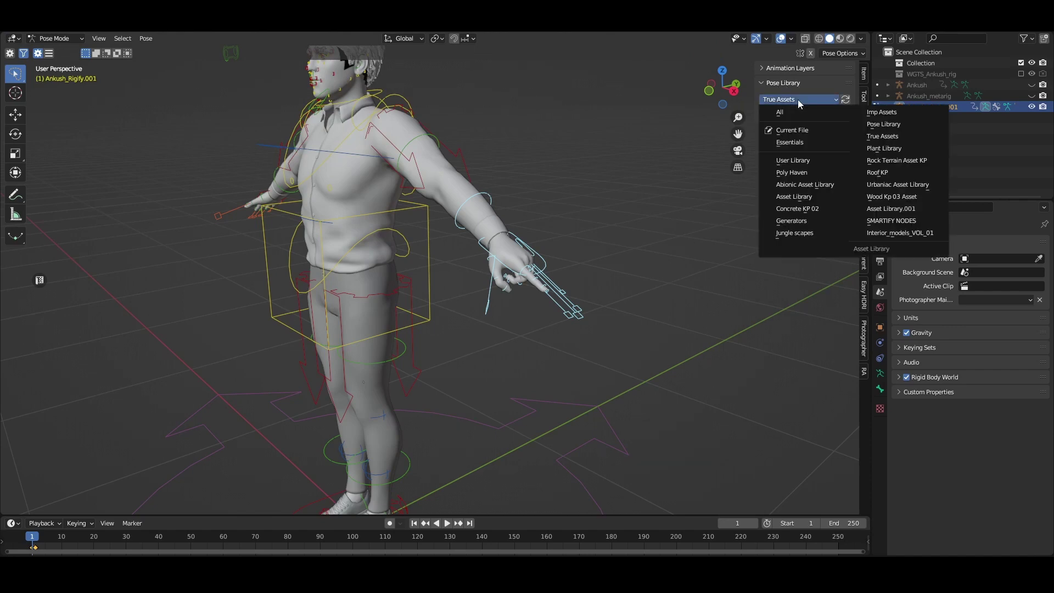
left_click(889, 125)
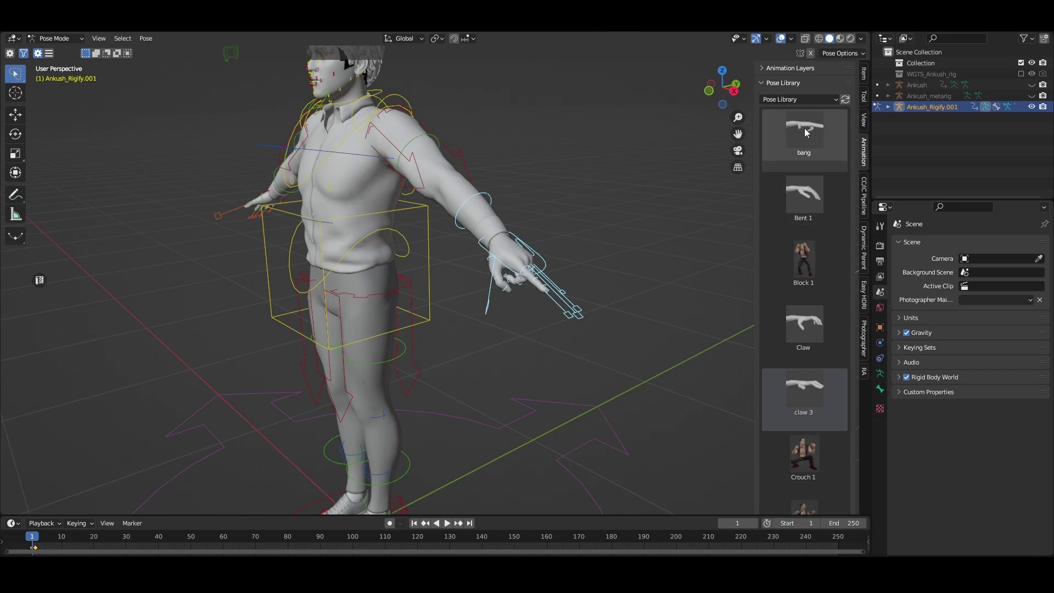
Step: Apply the bang, Claw and dispersed library poses to the selected left hand
left_click(806, 128)
scroll(832, 262, "down", 2)
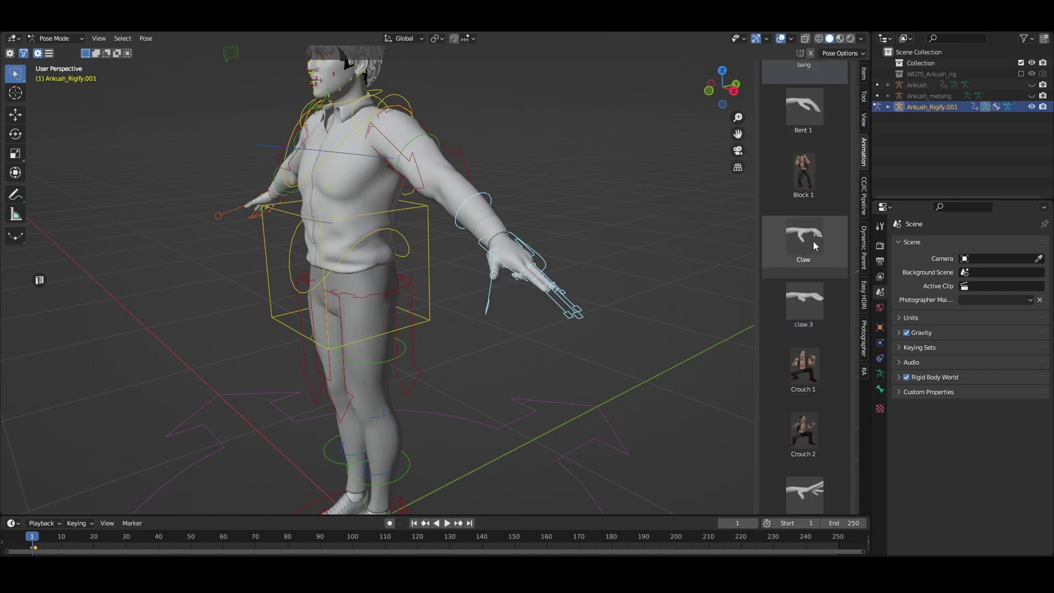
left_click(831, 263)
scroll(791, 276, "down", 4)
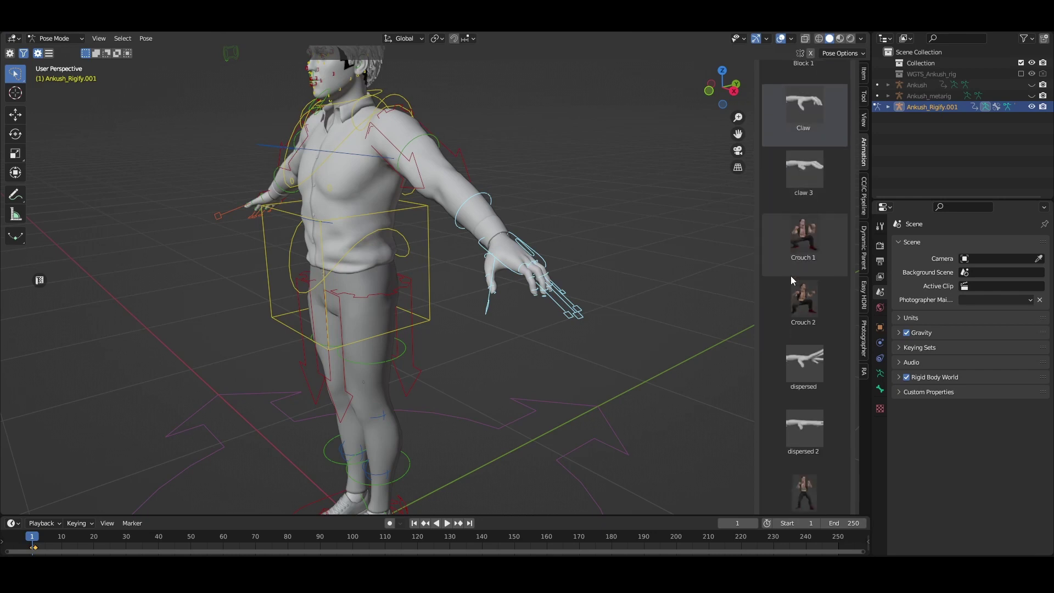
scroll(791, 276, "down", 2)
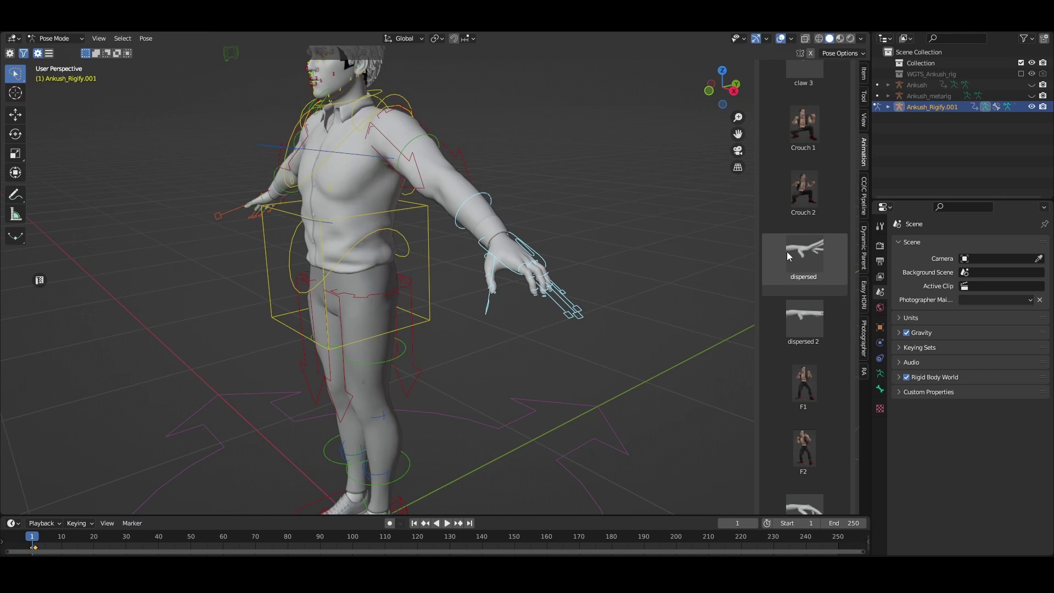
scroll(817, 251, "down", 1)
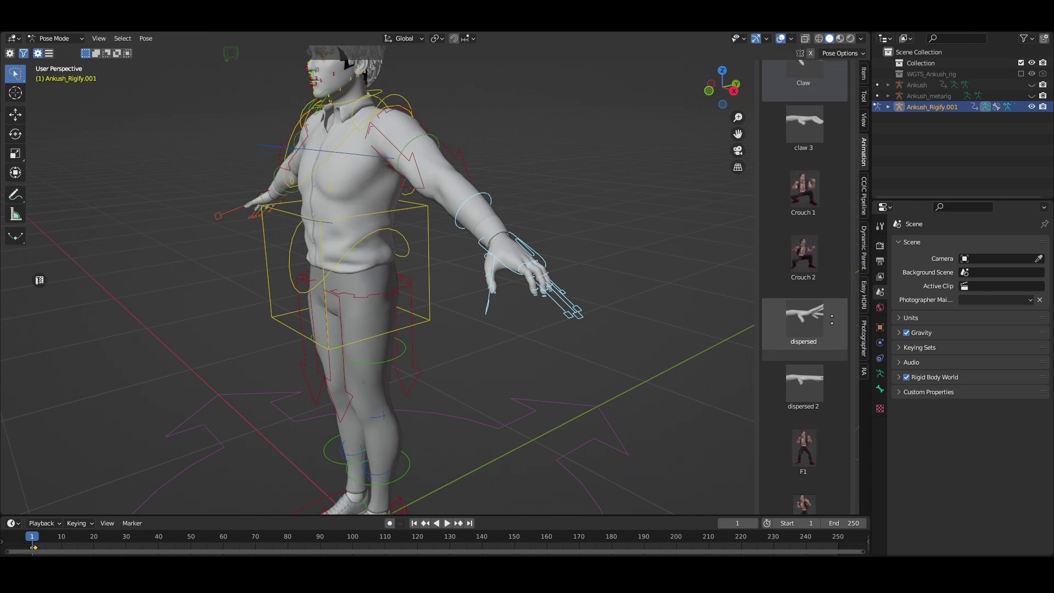
left_click(832, 256)
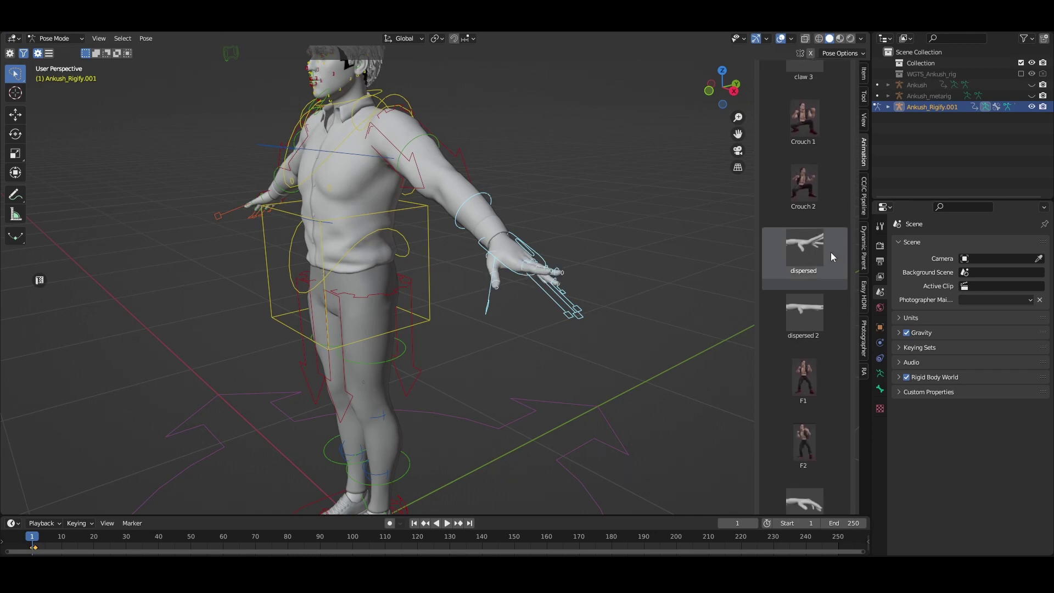
scroll(831, 256, "up", 1)
scroll(832, 274, "down", 2)
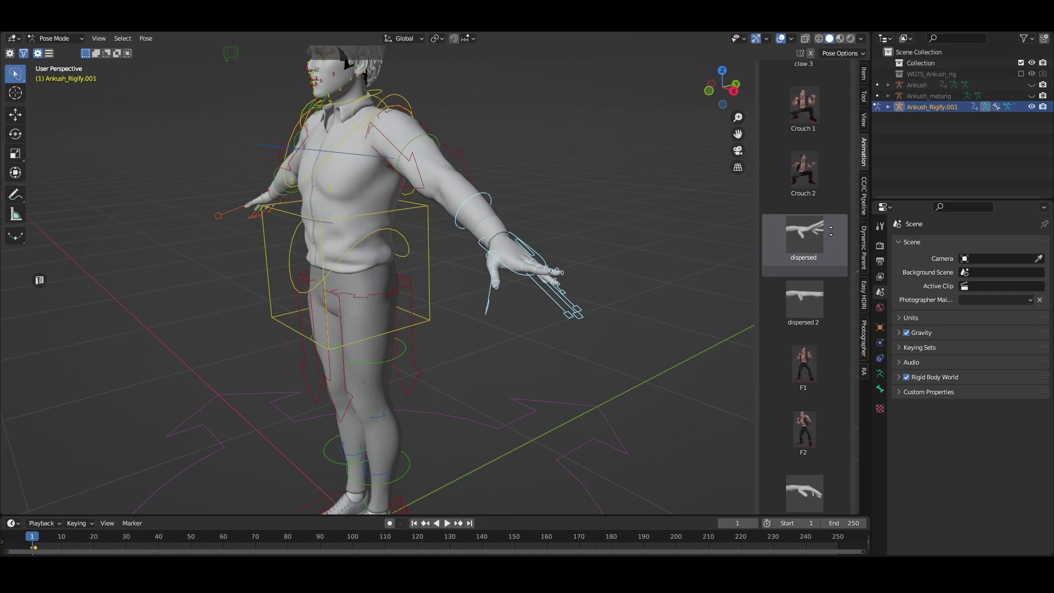
scroll(831, 232, "up", 1)
scroll(831, 231, "down", 1)
Step: Partially blend the dispersed and dispersed 2 poses into the left hand
mouse_move(774, 246)
left_mouse_down()
mouse_move(830, 245)
mouse_move(659, 256)
left_mouse_up()
mouse_move(781, 296)
left_mouse_down()
mouse_move(832, 295)
mouse_move(806, 320)
left_mouse_up()
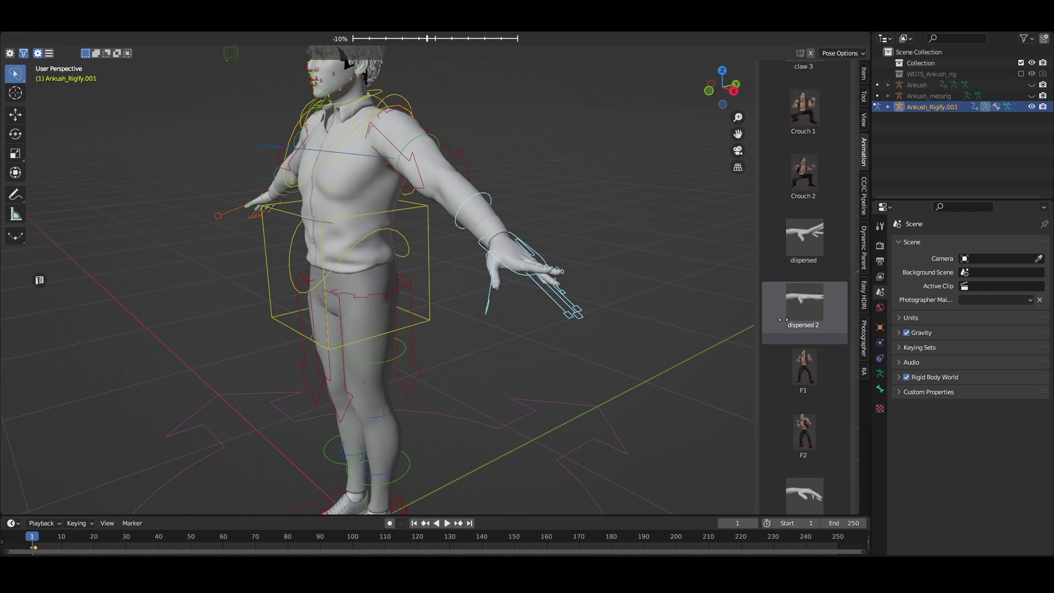
left_click_drag(806, 320, 849, 372)
scroll(841, 373, "down", 2)
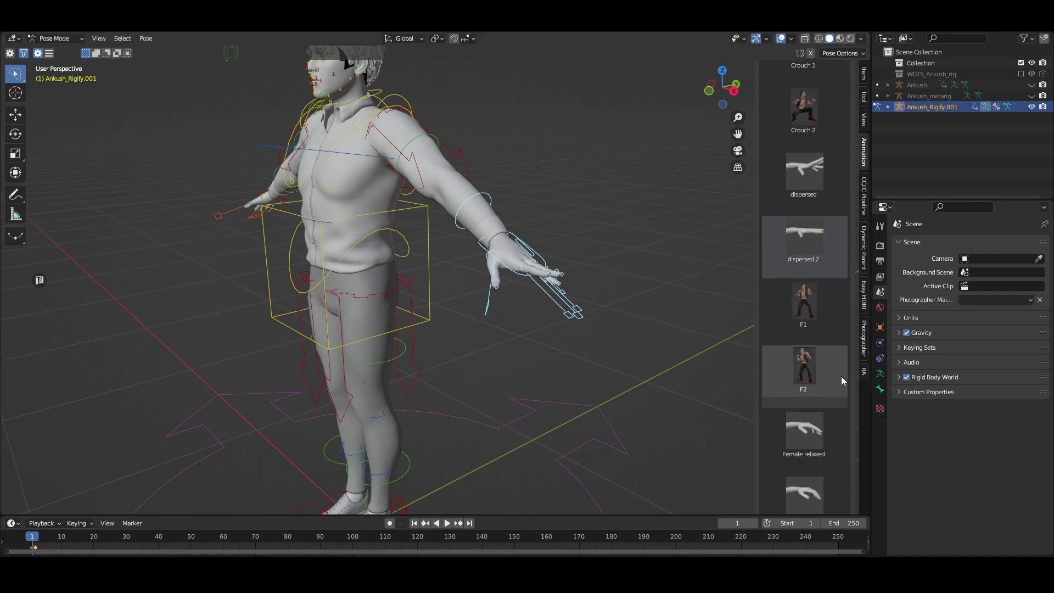
Step: Blend in the Female relaxed pose and the last hand pose, then confirm
left_click(806, 435)
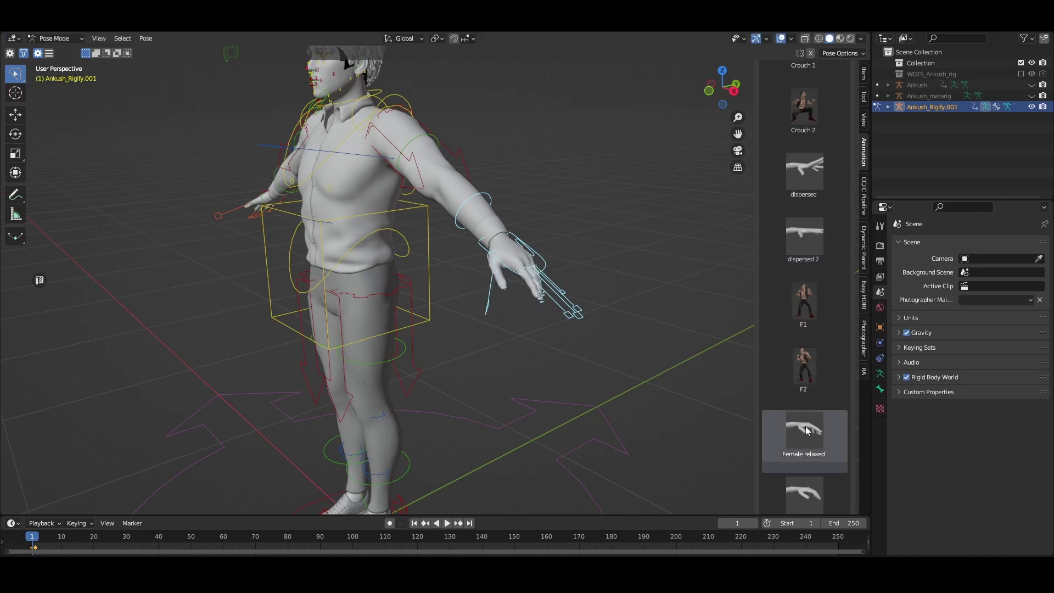
left_click_drag(804, 441, 815, 438)
mouse_move(808, 490)
left_mouse_down()
mouse_move(622, 497)
mouse_move(632, 466)
left_mouse_up()
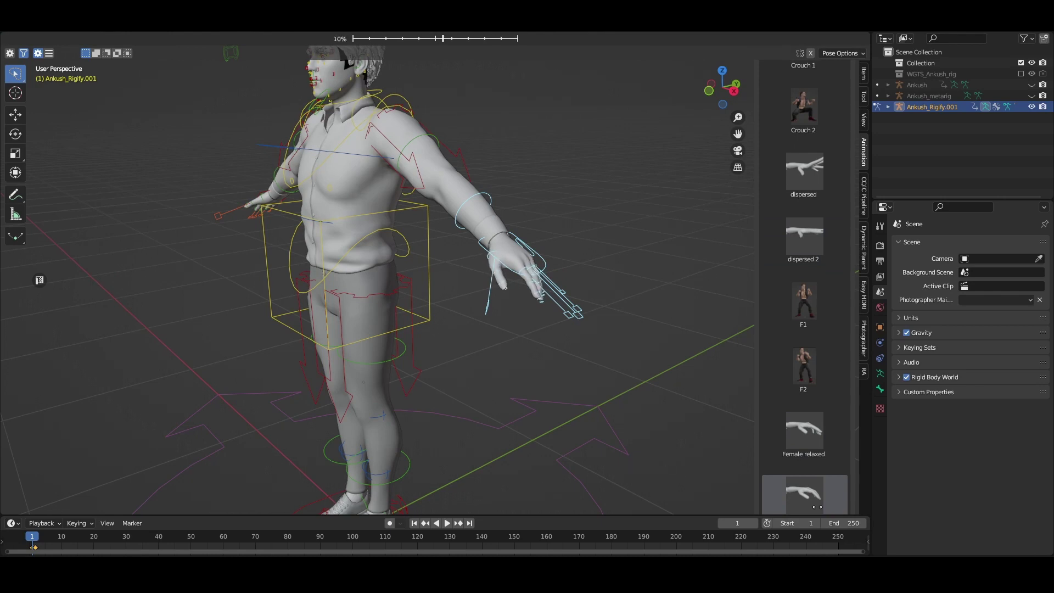
left_click(632, 467)
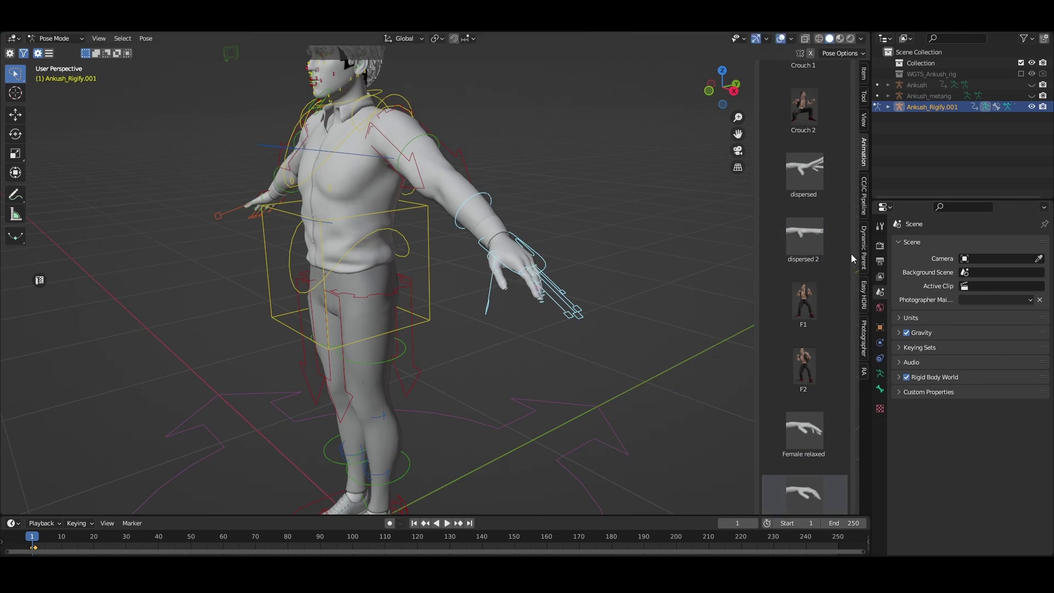